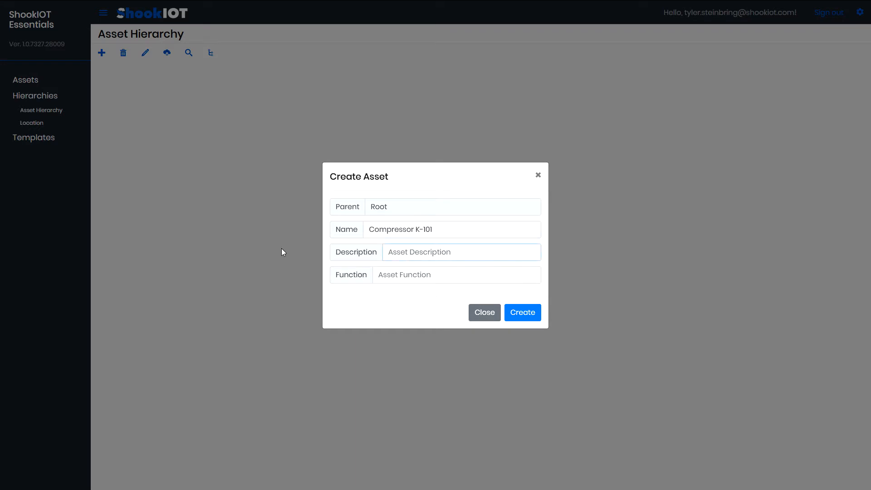
# Step: Give the new root asset Compressor K-101 the description Centrifugal Compressor and the function K-101, and create it
pyautogui.write('Centrifugal Compressor')
pyautogui.press('Tab')
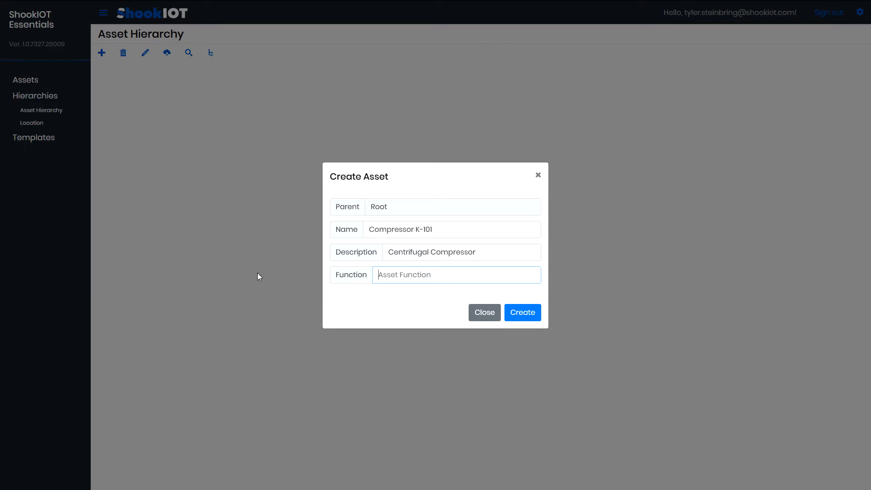
pyautogui.write('K-101')
pyautogui.click(537, 313)
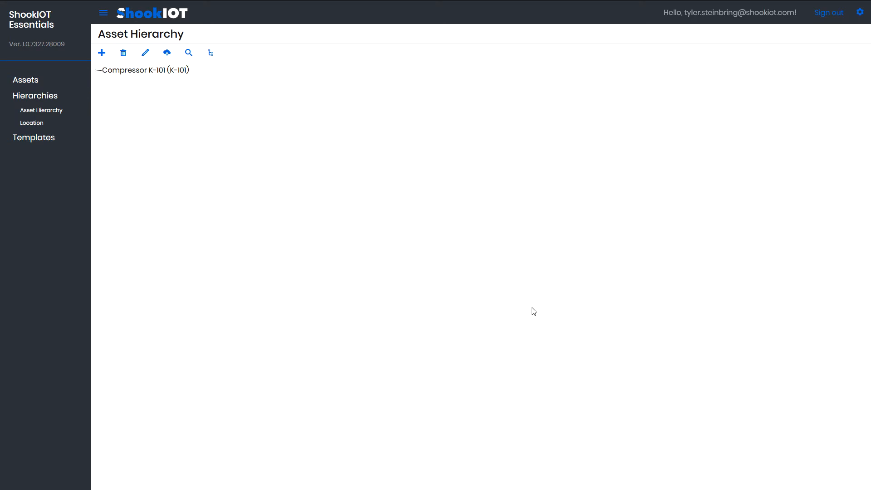
# Step: Add a specification named Normal Inlet Pressure, with no value, to the Compressor K-101 asset
pyautogui.click(146, 71)
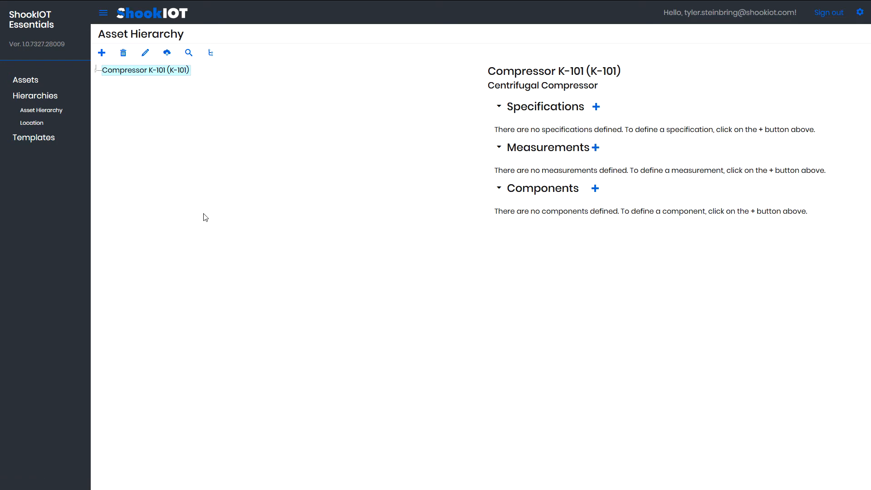
pyautogui.click(596, 108)
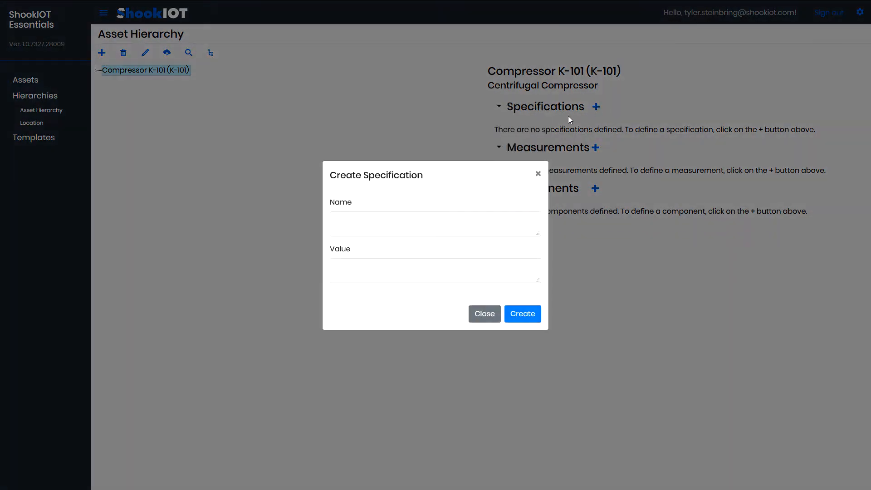
pyautogui.write('Normal I')
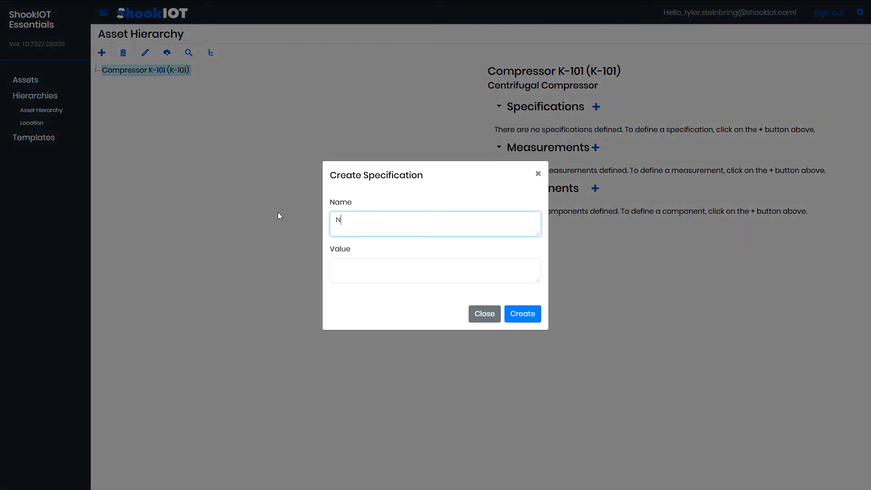
pyautogui.write('nlet Pressure')
pyautogui.click(534, 313)
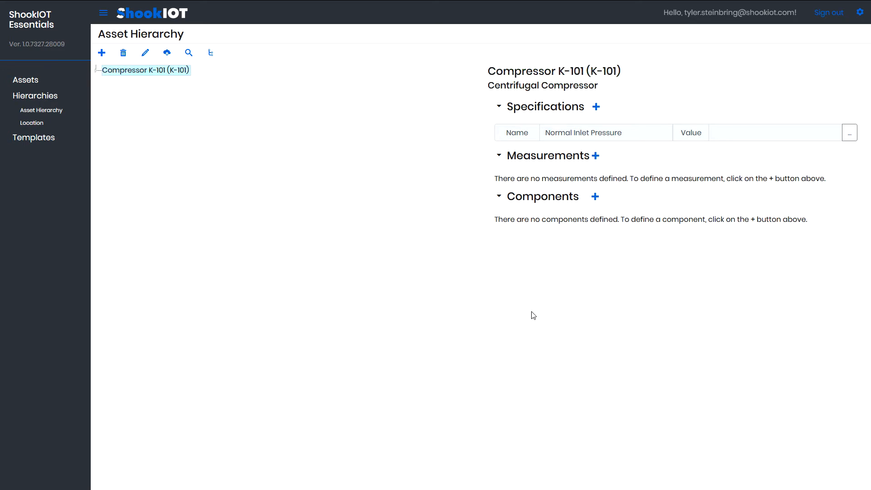
# Step: Add a measurement named Inlet Mass Flow to the Compressor K-101 asset
pyautogui.click(595, 156)
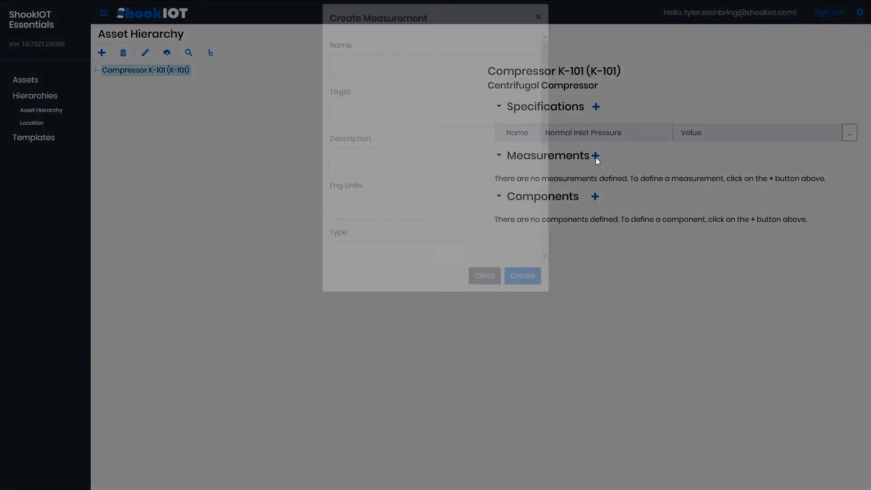
pyautogui.click(419, 169)
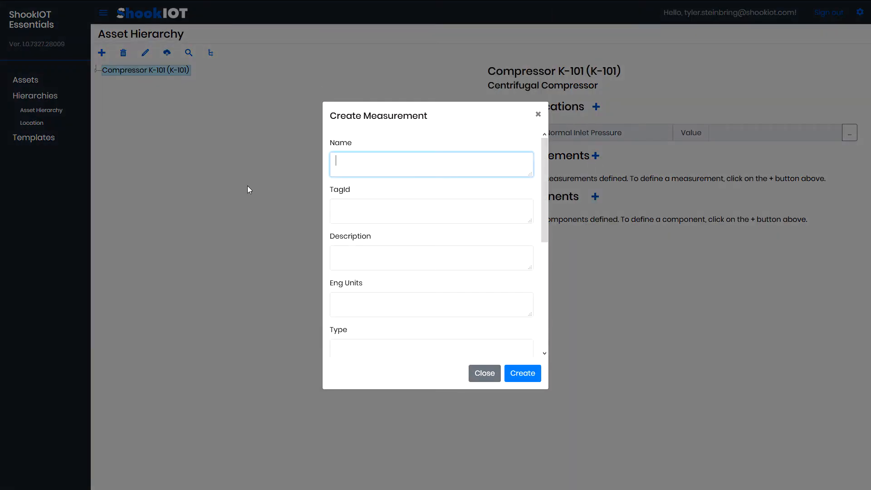
pyautogui.write('Inlet Mass Flow')
pyautogui.click(535, 375)
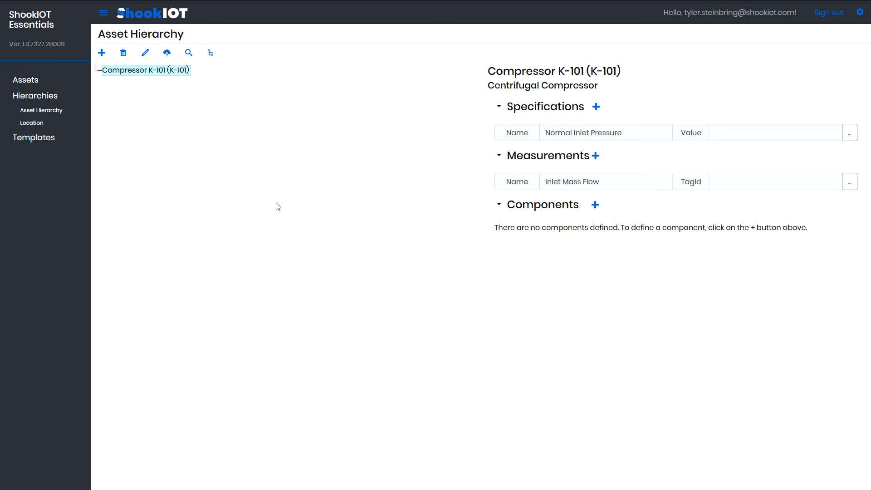
# Step: Create a template named Compressor from the Compressor K-101 asset and display its specifications and measurements
pyautogui.rightClick(145, 74)
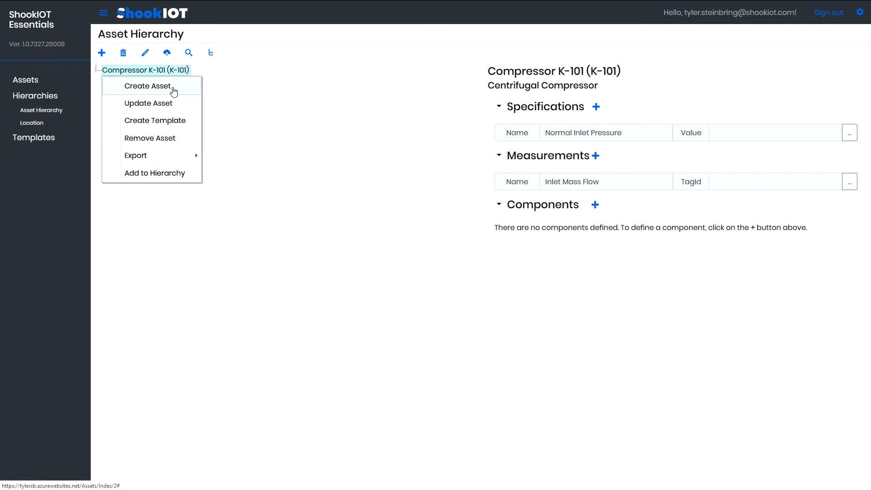
pyautogui.click(190, 121)
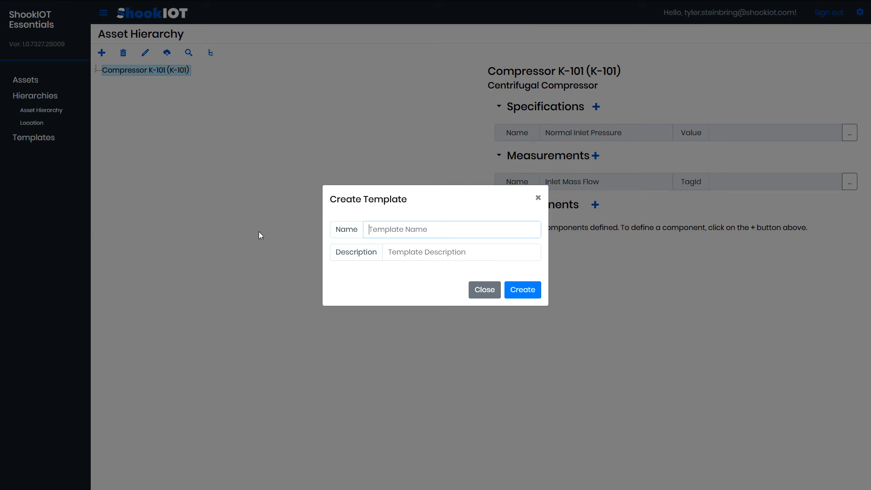
pyautogui.write('Compressor')
pyautogui.click(534, 290)
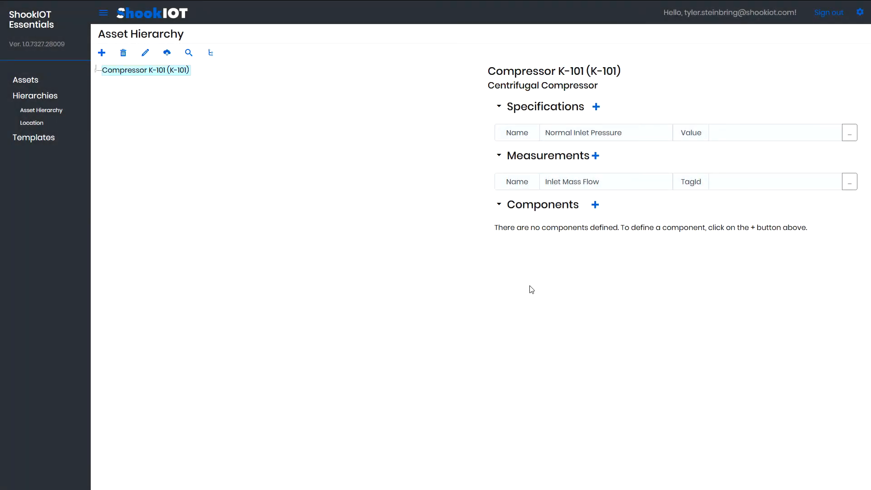
pyautogui.click(42, 142)
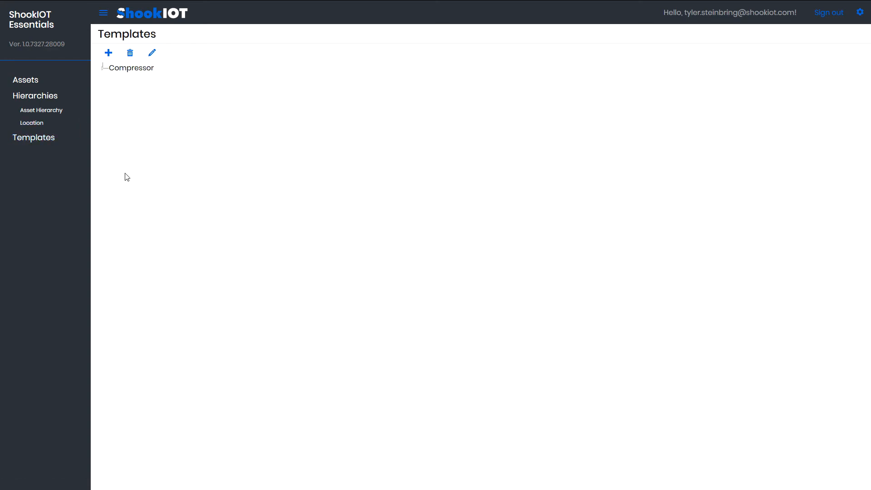
pyautogui.click(144, 69)
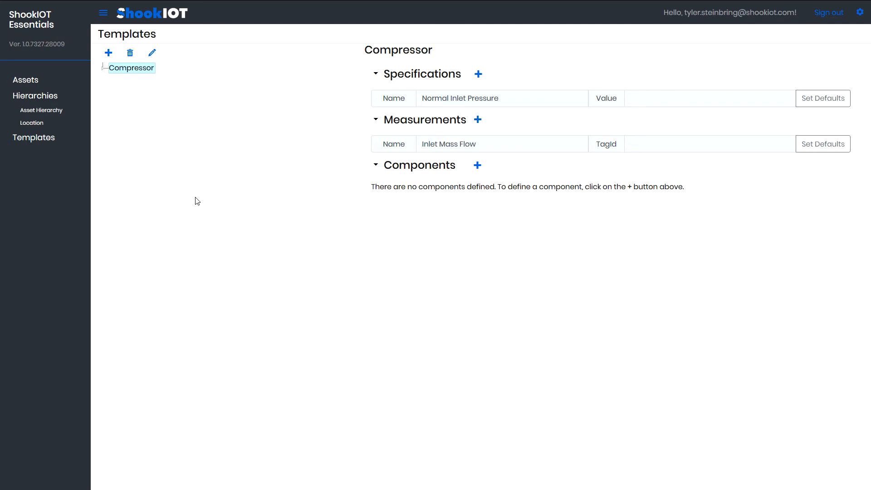
# Step: Export the assets of the Asset Hierarchy to a CSV file and save the file
pyautogui.click(59, 111)
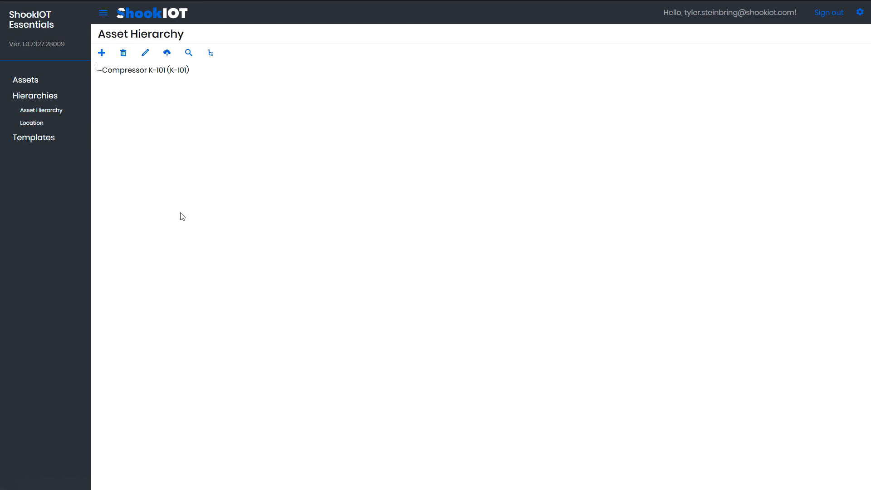
pyautogui.click(166, 54)
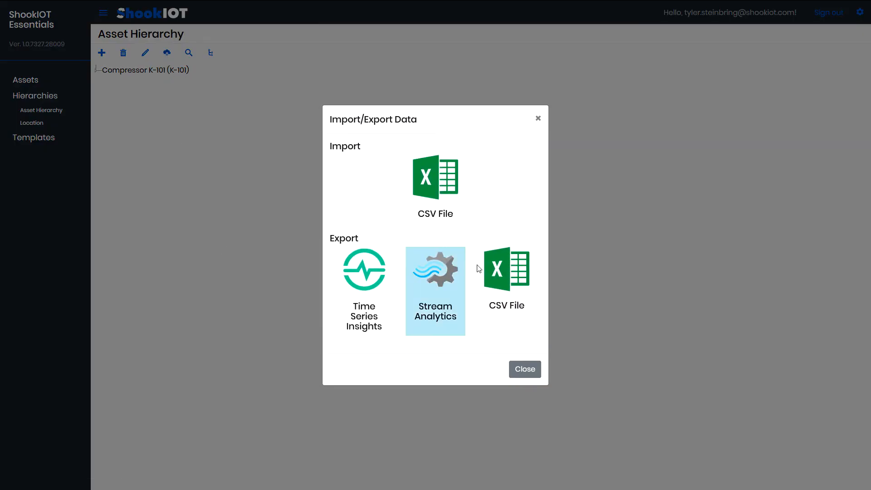
pyautogui.click(504, 265)
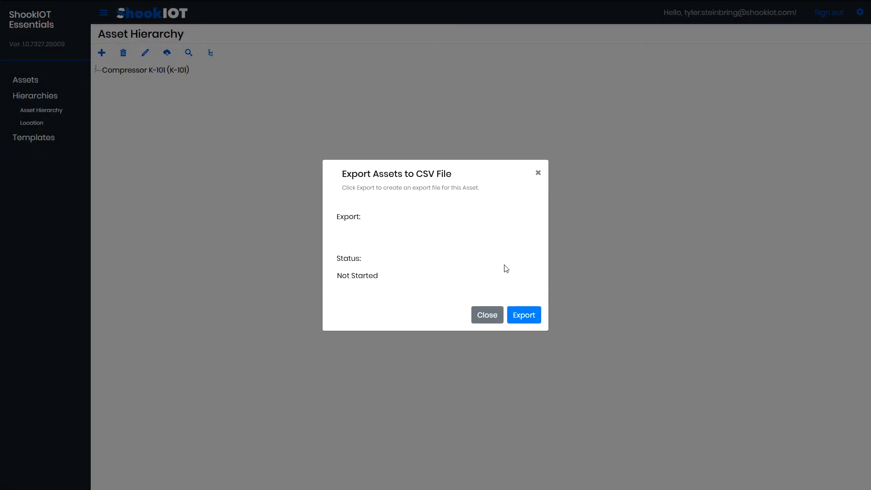
pyautogui.click(538, 318)
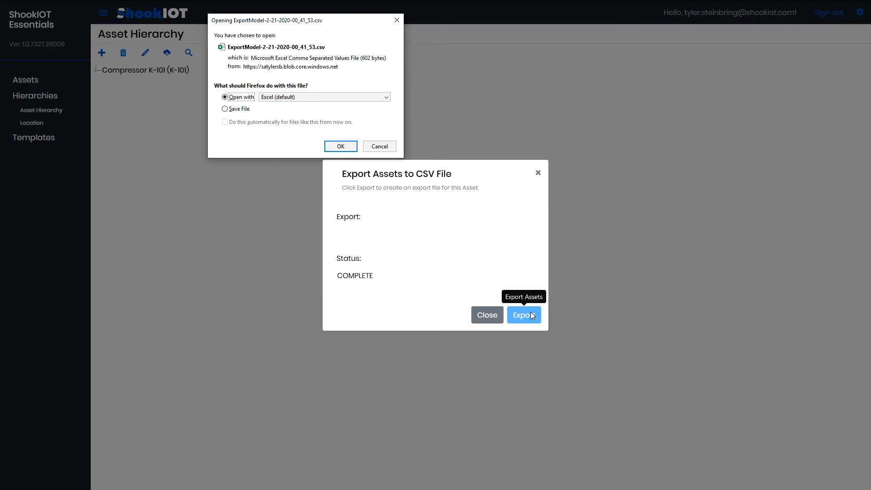
pyautogui.click(242, 109)
pyautogui.click(351, 145)
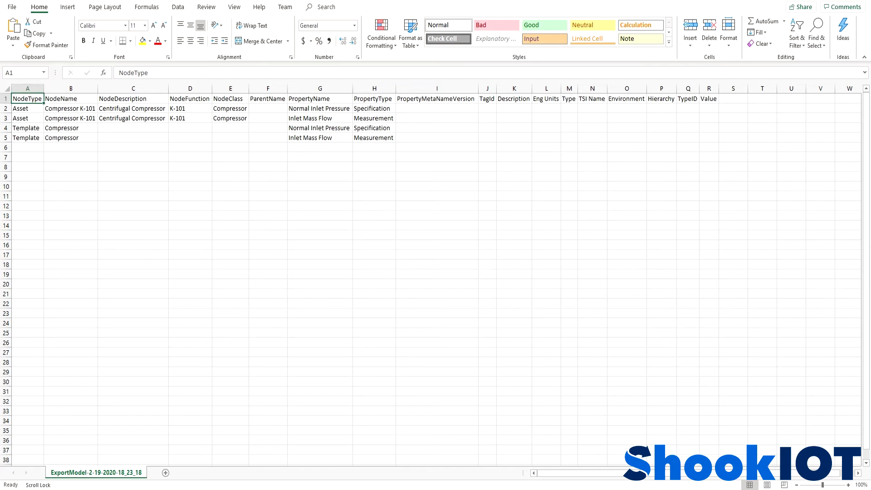
# Step: In the exported CSV in Excel, examine the column headers in row 1 one by one, from NodeName onward
pyautogui.press('Right')
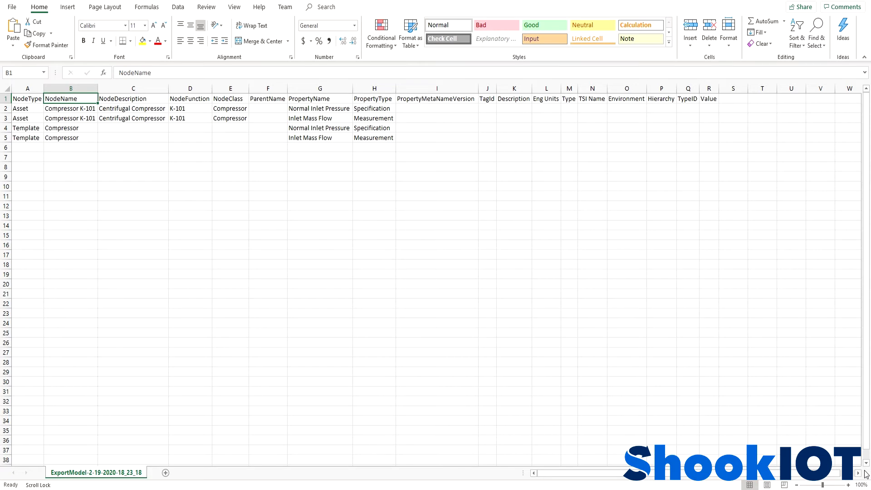
pyautogui.press('Right')
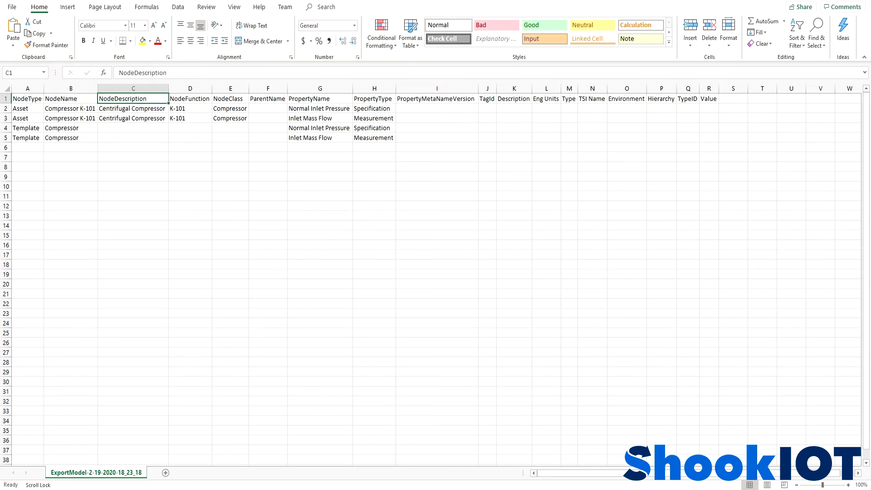
pyautogui.press('Right')
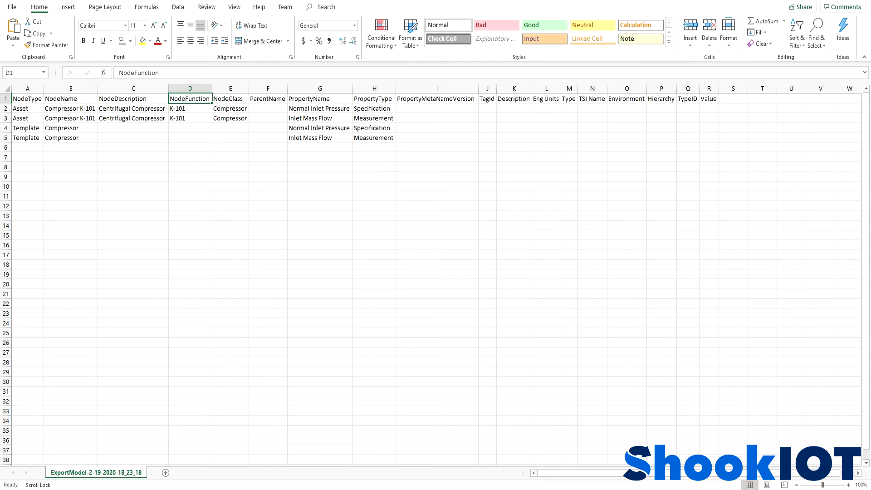
pyautogui.press('Right')
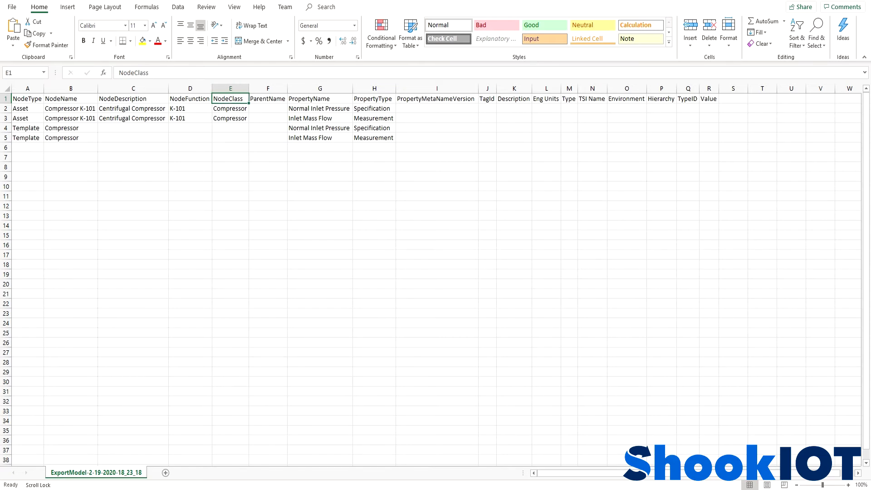
pyautogui.press('Right')
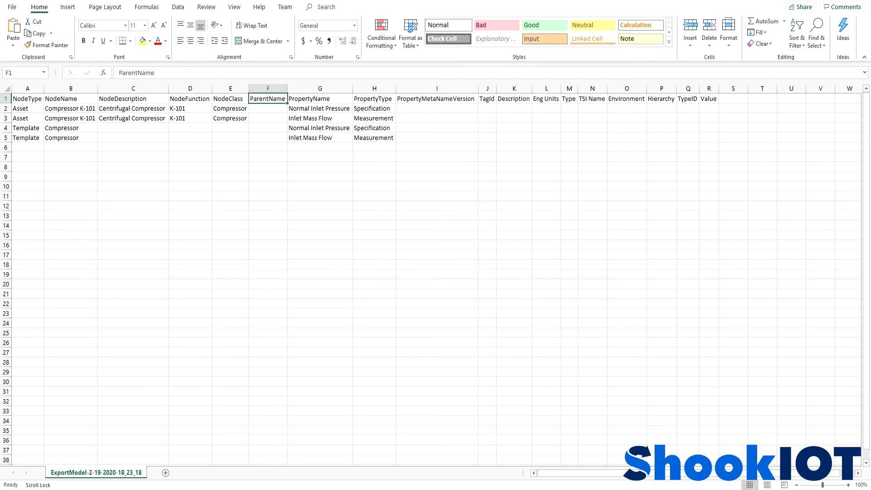
pyautogui.press('Right')
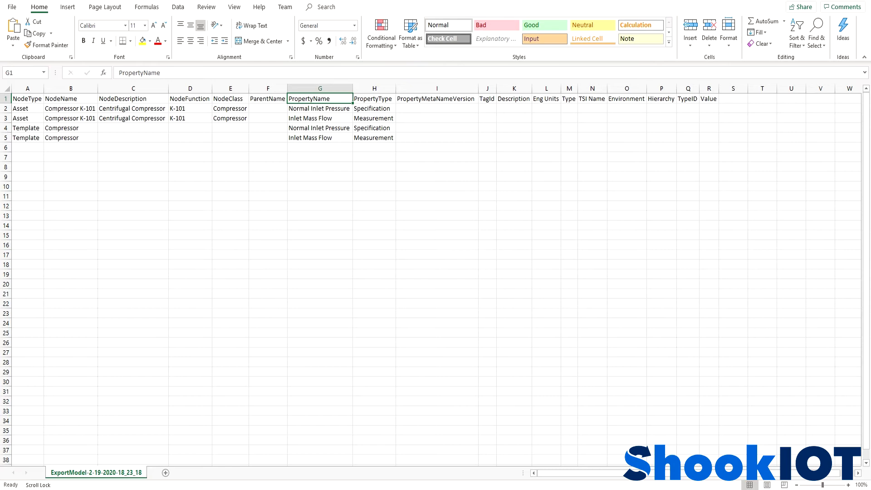
pyautogui.press('Right')
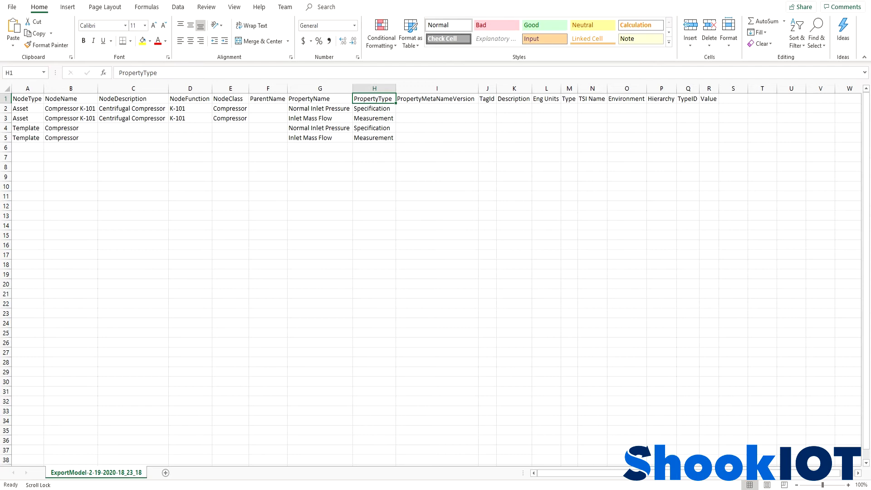
pyautogui.press('Right')
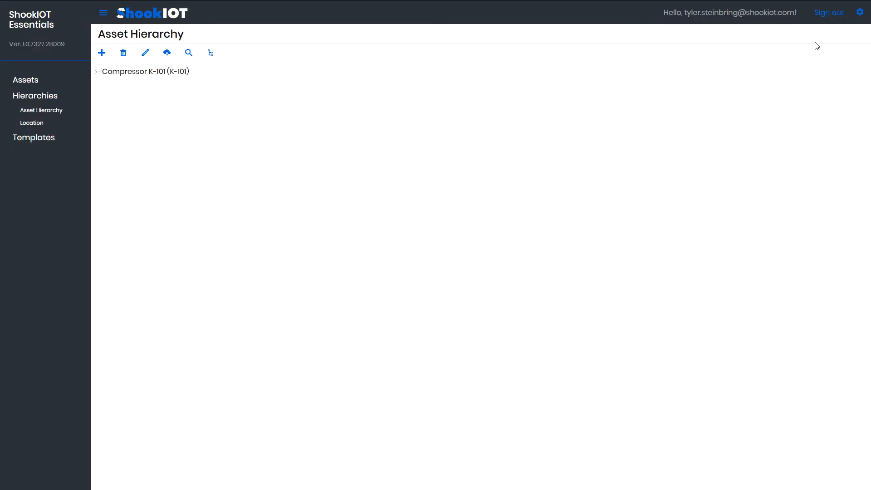
# Step: In ShookIOT Essentials, open the configuration of the property attributes
pyautogui.click(859, 12)
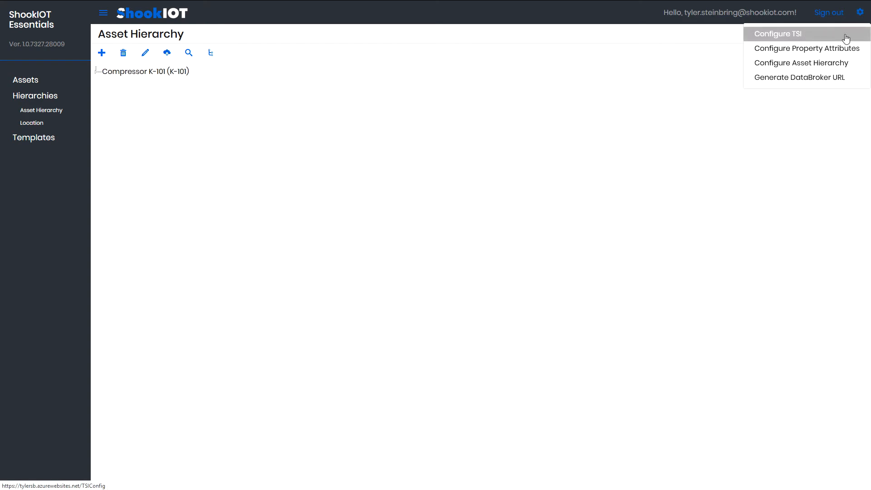
pyautogui.click(857, 50)
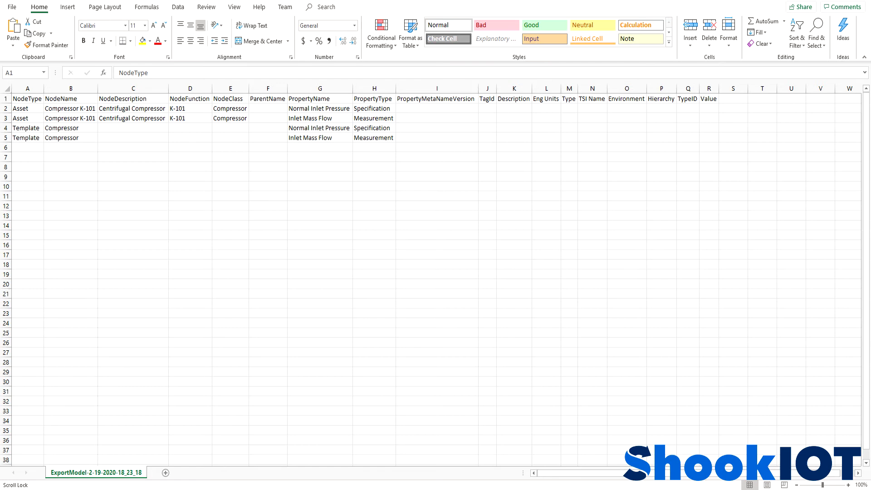
# Step: In the exported CSV in Excel, copy the two Compressor K-101 asset rows 2 and 3 into rows 6 and 7
pyautogui.moveTo(6, 108); pyautogui.dragTo(6, 118)
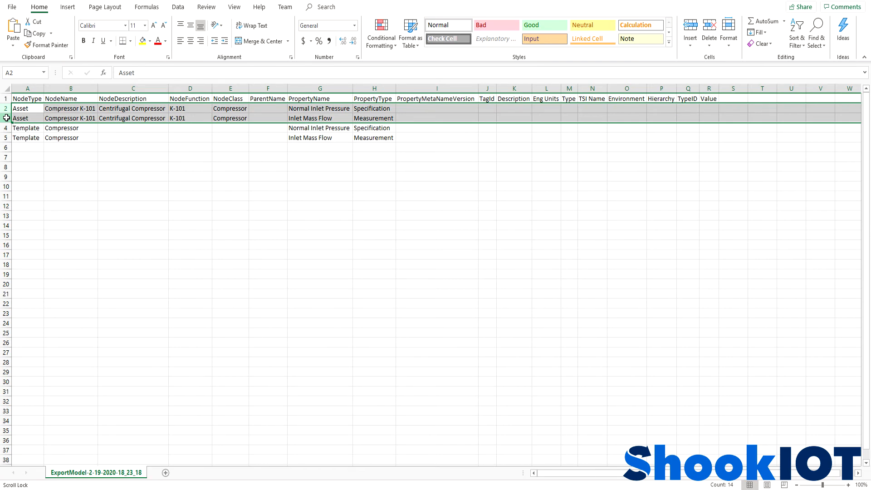
pyautogui.hotkey('ctrl', 'c')
pyautogui.click(8, 147)
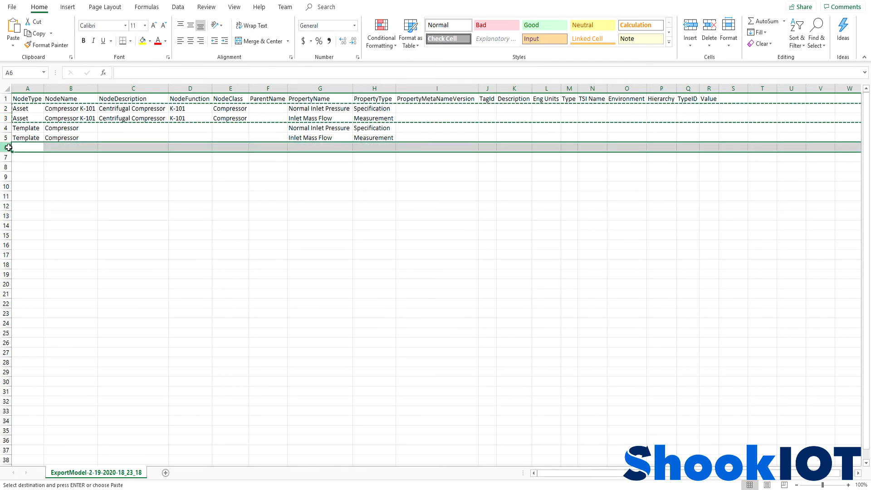
pyautogui.hotkey('ctrl', 'v')
pyautogui.click(23, 200)
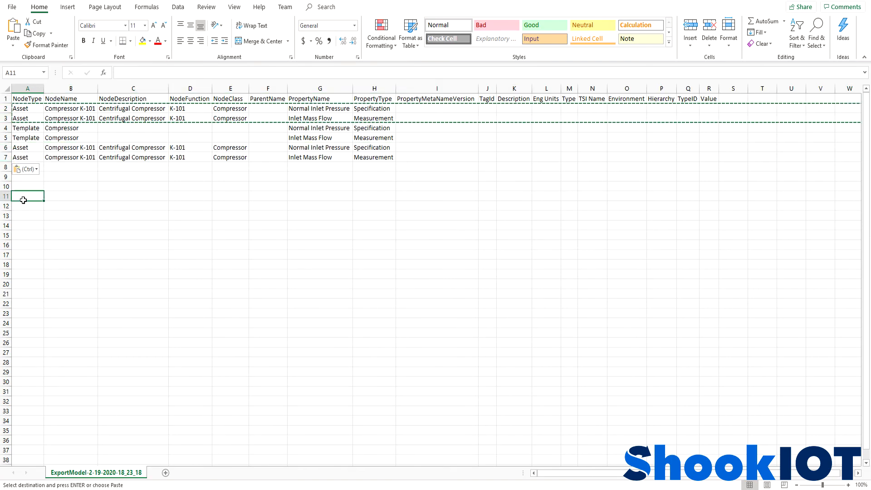
pyautogui.press('Escape')
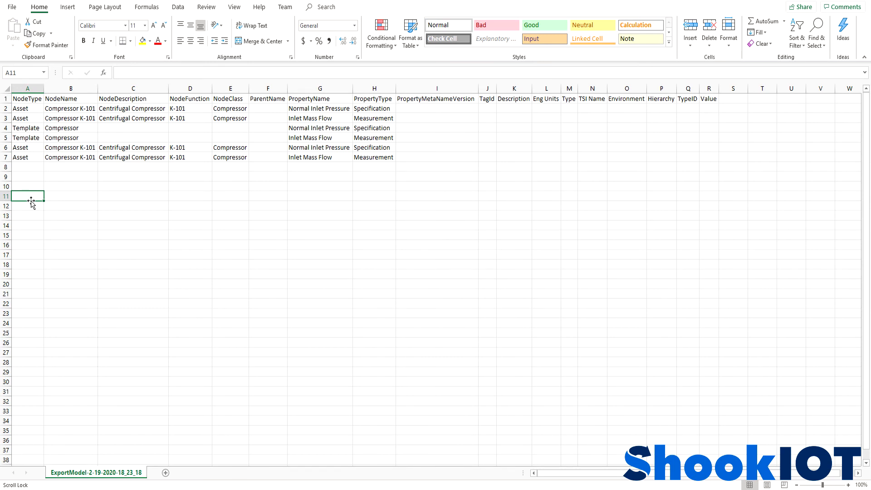
# Step: Change the NodeName of the copied asset rows 6 and 7 to Compressor K-102
pyautogui.click(90, 148)
pyautogui.click(180, 68)
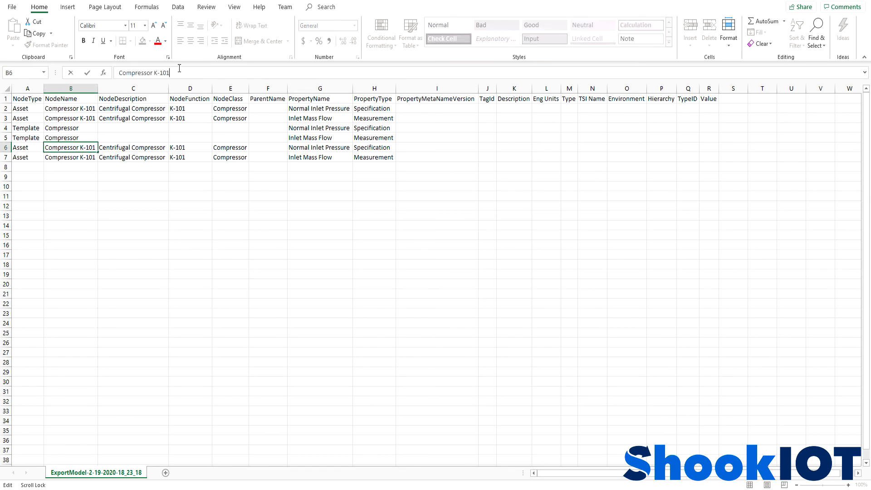
pyautogui.press('BackSpace')
pyautogui.write('2')
pyautogui.press('Return')
pyautogui.click(175, 72)
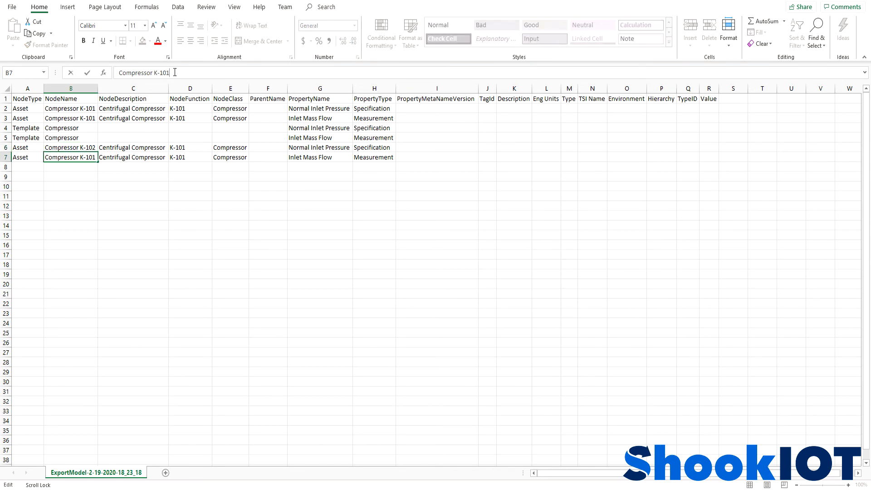
pyautogui.write('2')
# Step: Change the NodeFunction of rows 6 and 7 to K-102
pyautogui.click(189, 147)
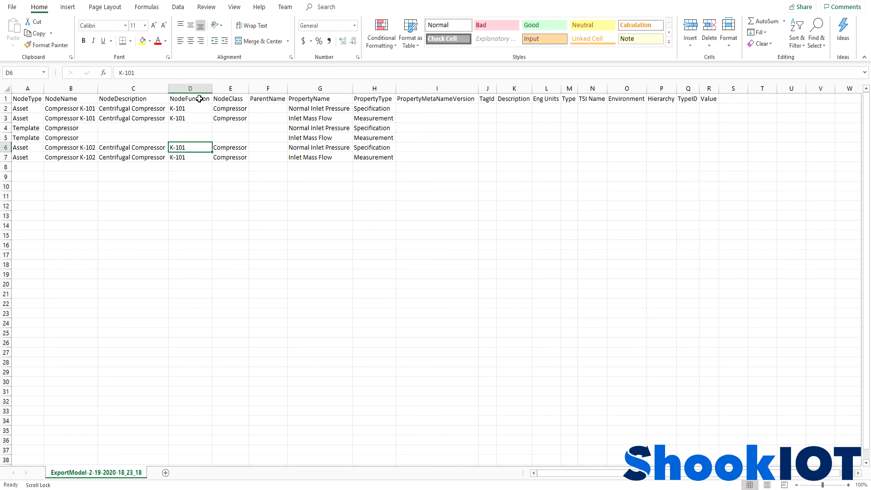
pyautogui.click(163, 69)
pyautogui.press('BackSpace')
pyautogui.write('2')
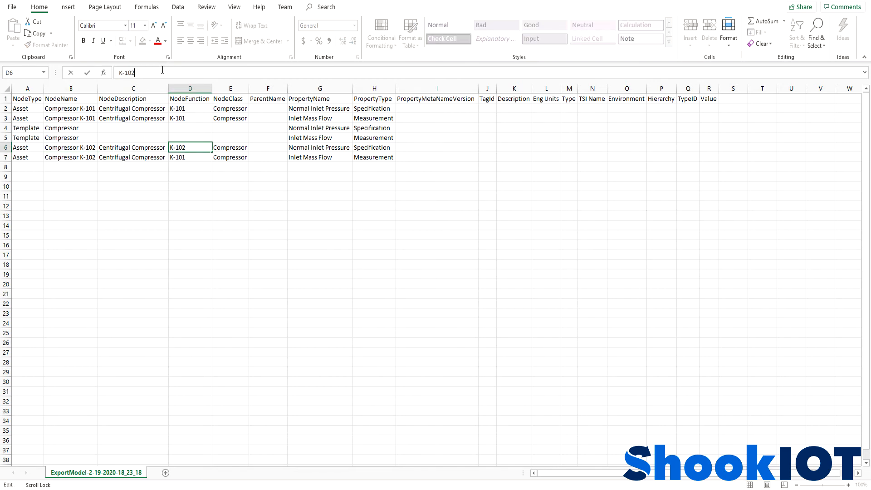
pyautogui.click(190, 158)
pyautogui.click(151, 68)
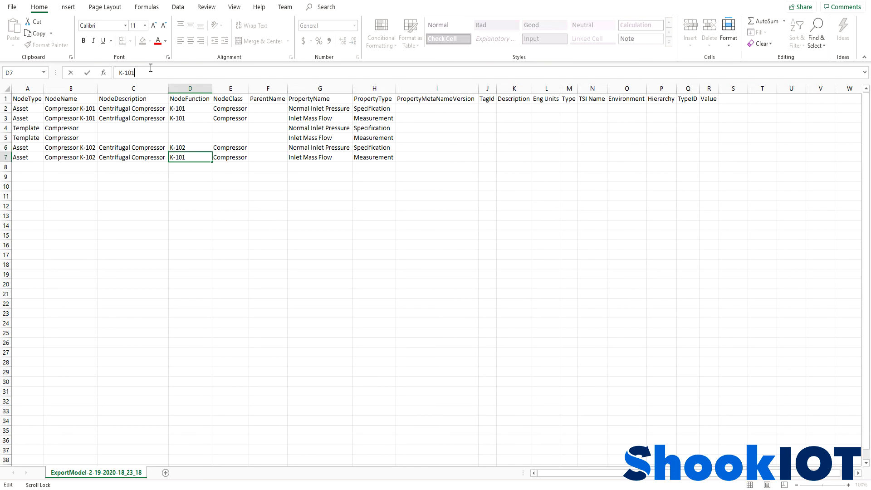
pyautogui.write('2')
# Step: Copy the two Compressor K-102 asset rows 6 and 7 into rows 8 and 9
pyautogui.moveTo(6, 148); pyautogui.dragTo(6, 157)
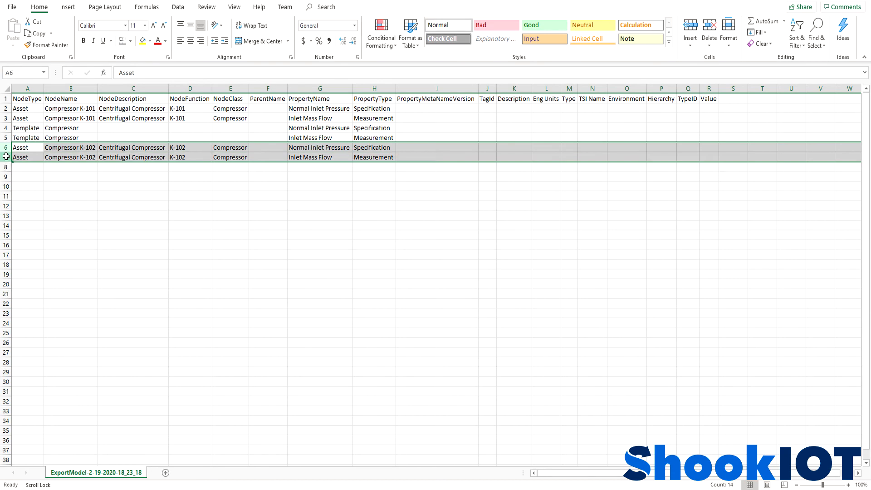
pyautogui.hotkey('ctrl', 'c')
pyautogui.click(14, 167)
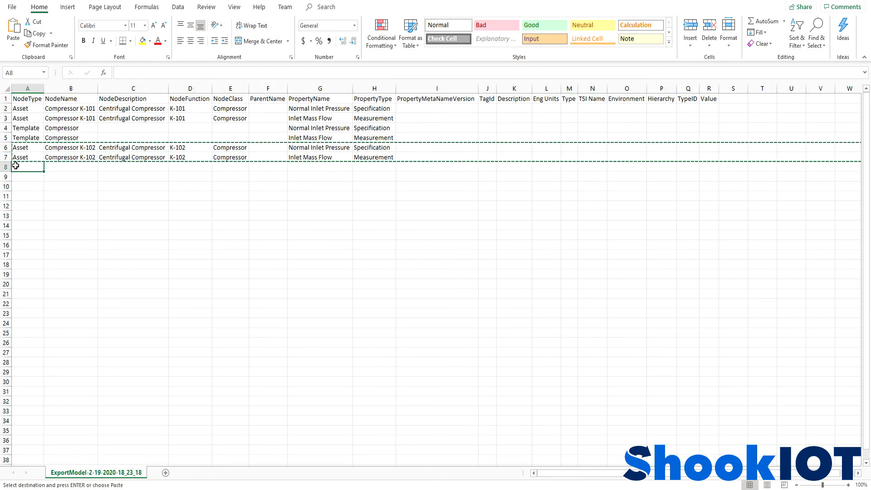
pyautogui.hotkey('ctrl', 'v')
pyautogui.click(28, 243)
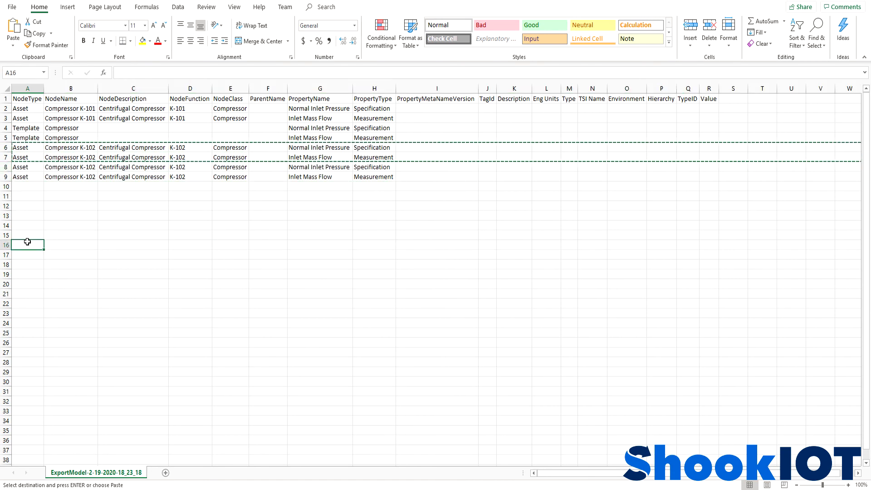
pyautogui.press('Escape')
# Step: Change the NodeName of the copied asset rows 8 and 9 to Compressor K-103
pyautogui.click(88, 167)
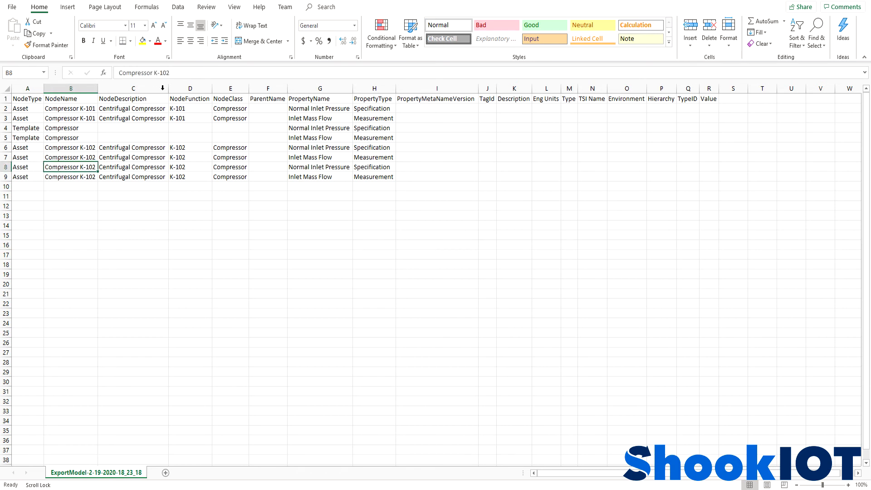
pyautogui.click(186, 72)
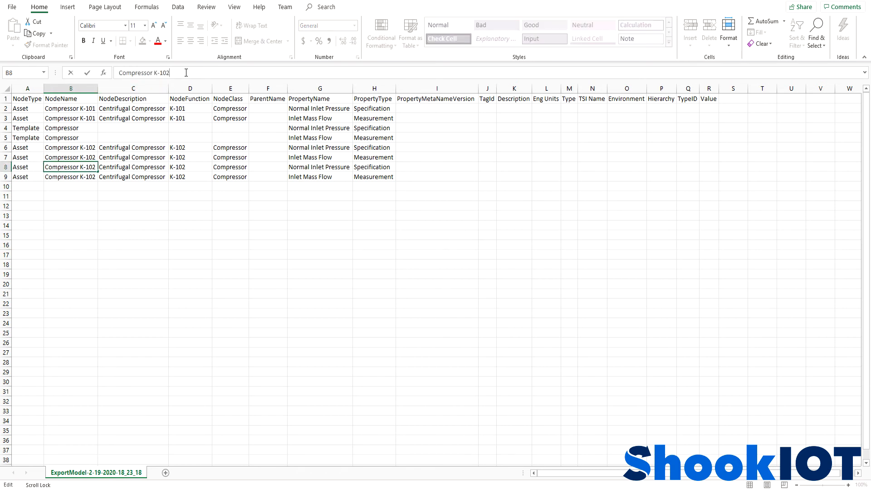
pyautogui.click(91, 177)
pyautogui.click(189, 76)
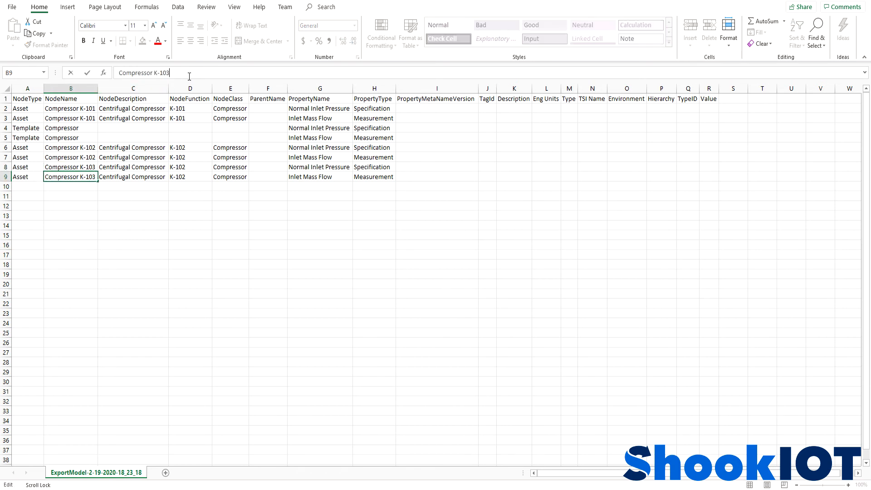
# Step: Change the NodeFunction of rows 8 and 9 to K-103
pyautogui.click(192, 167)
pyautogui.click(208, 72)
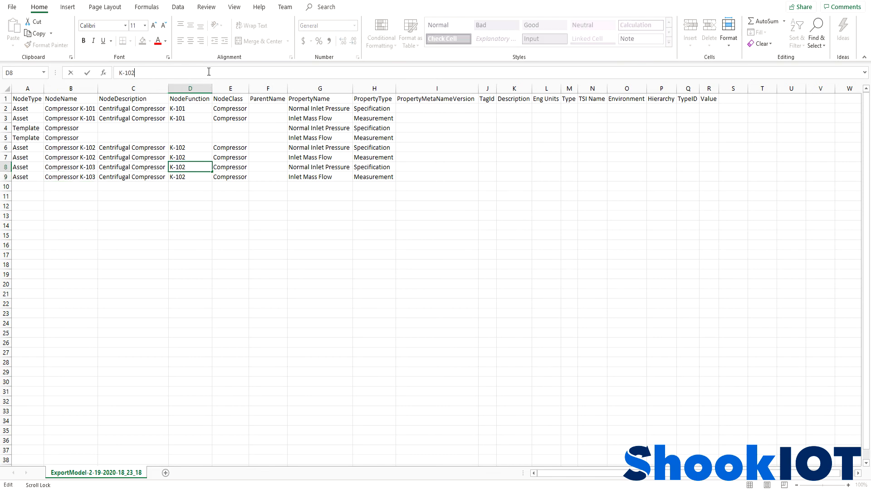
pyautogui.press('BackSpace')
pyautogui.write('3')
pyautogui.click(186, 178)
pyautogui.click(162, 67)
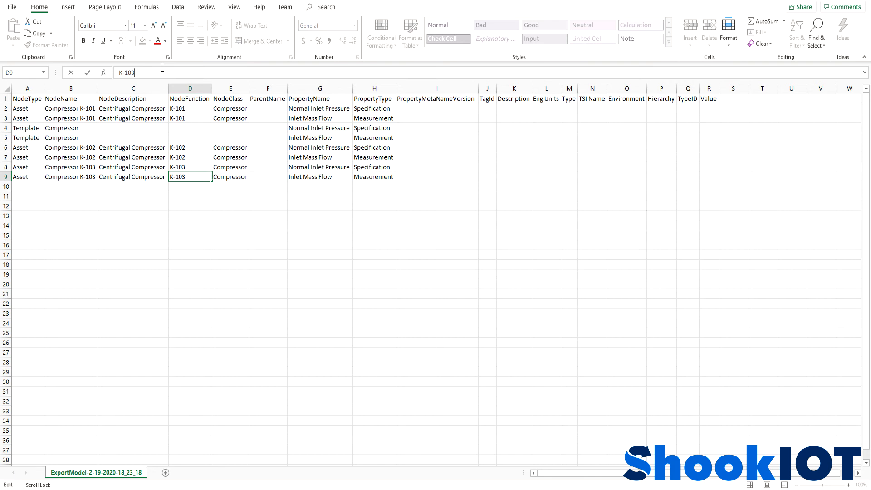
# Step: Copy the Compressor K-103 Inlet Mass Flow row 9 into row 10
pyautogui.click(5, 177)
pyautogui.hotkey('ctrl', 'c')
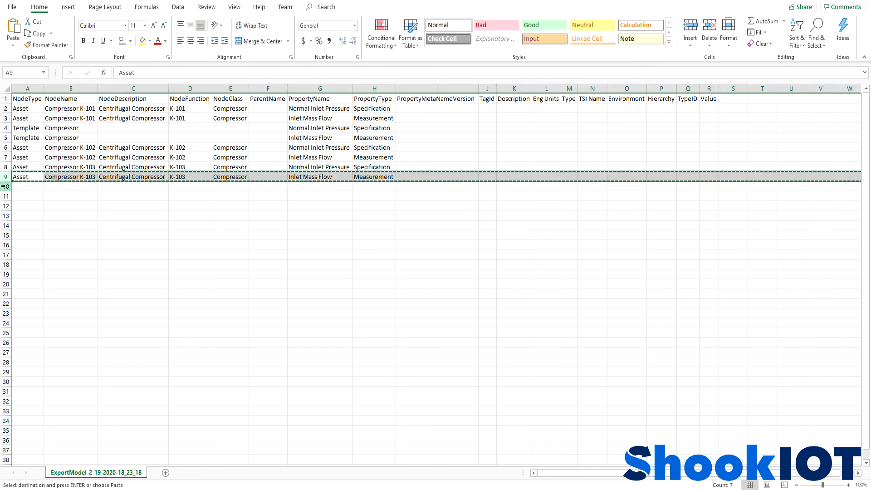
pyautogui.click(5, 187)
pyautogui.hotkey('ctrl', 'v')
pyautogui.click(35, 249)
pyautogui.press('Escape')
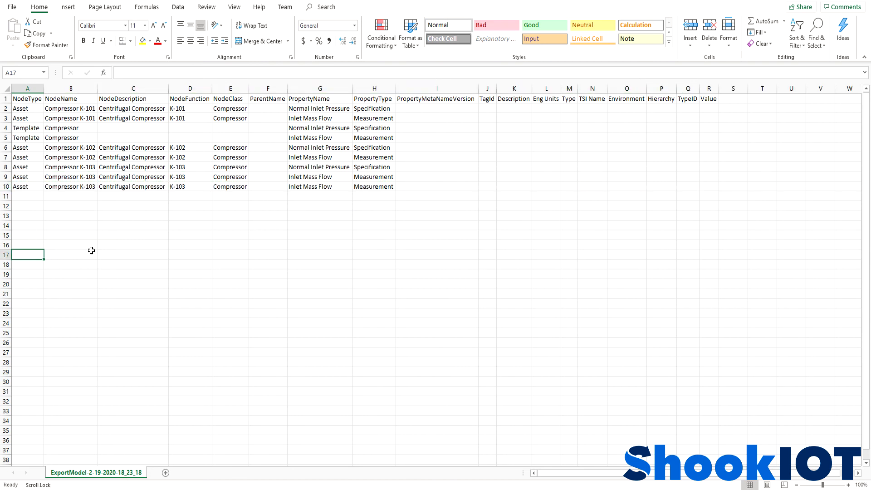
# Step: Replace the PropertyName in row 10 with Discharge Pressure
pyautogui.doubleClick(336, 187)
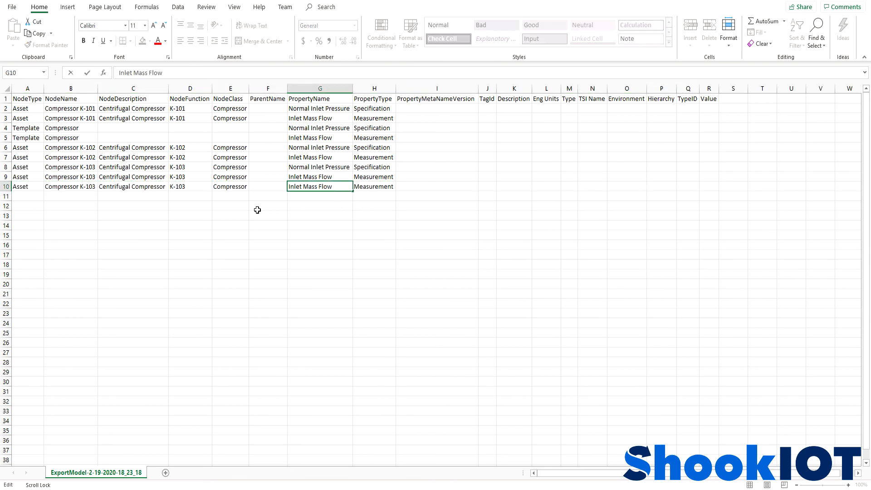
pyautogui.press('BackSpace')
pyautogui.press('BackSpace')
pyautogui.press('BackSpace')
pyautogui.press('BackSpace')
pyautogui.press('BackSpace')
pyautogui.press('BackSpace')
pyautogui.press('BackSpace')
pyautogui.press('BackSpace')
pyautogui.press('BackSpace')
pyautogui.press('BackSpace')
pyautogui.press('BackSpace')
pyautogui.press('BackSpace')
pyautogui.press('BackSpace')
pyautogui.press('BackSpace')
pyautogui.press('BackSpace')
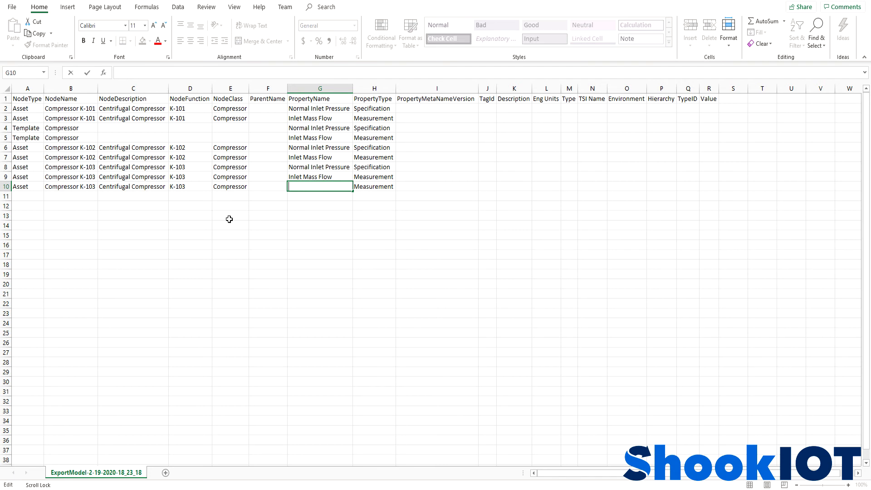
pyautogui.write('Discharge Pressure')
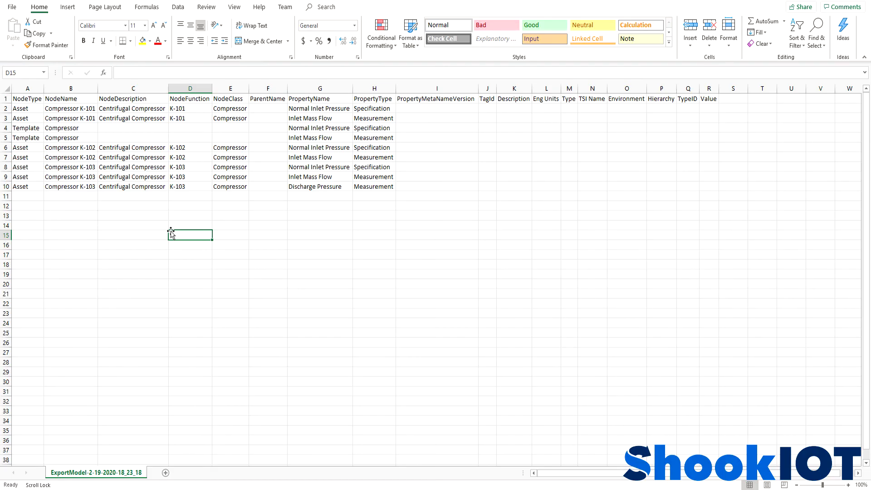
# Step: Add a new asset in row 11 with NodeType Asset and NodeName Inlet Facilities
pyautogui.doubleClick(23, 198)
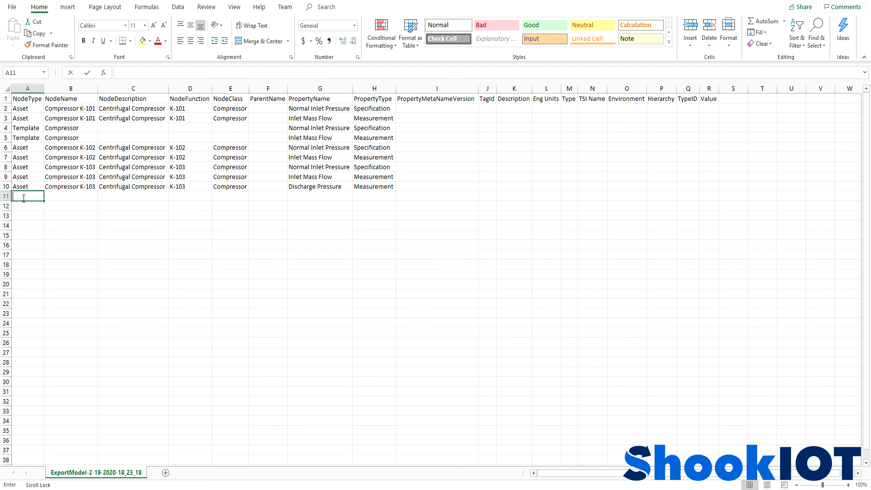
pyautogui.write('Asset')
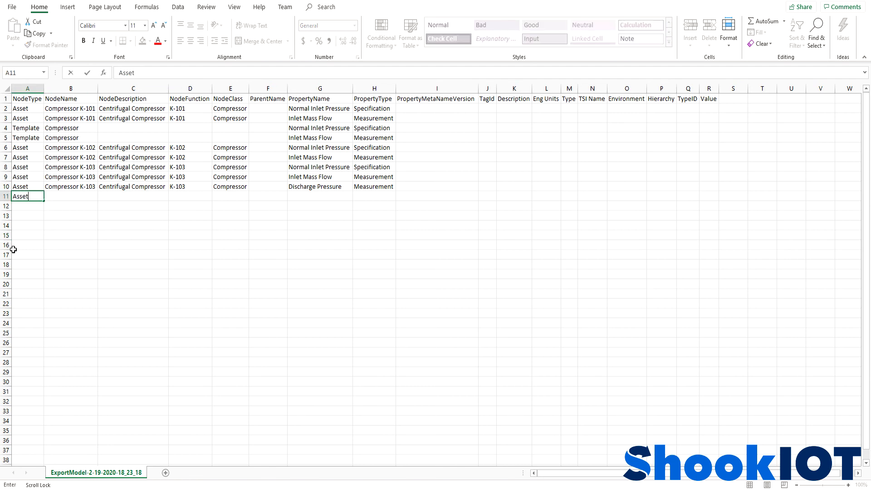
pyautogui.click(73, 195)
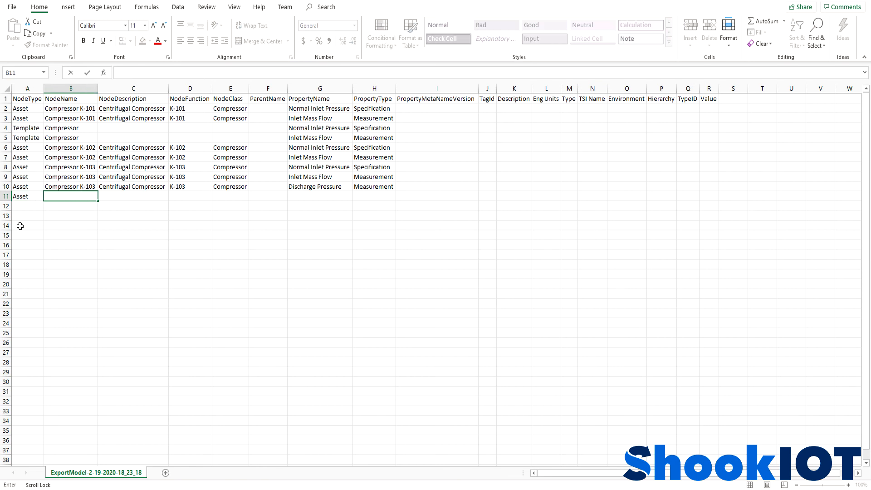
pyautogui.write('Inlet Faci lities')
# Step: Copy the Inlet Facilities name into the ParentName cells of all compressor asset rows, 2 to 3 and 6 to 10
pyautogui.click(68, 196)
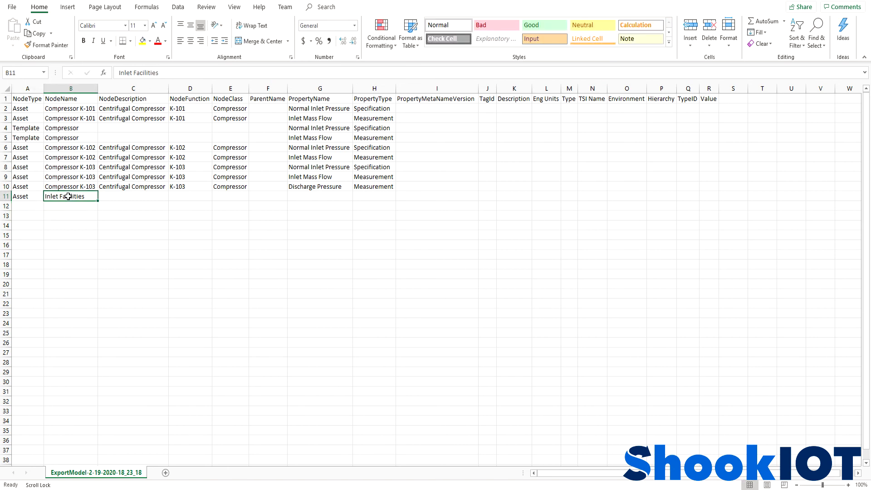
pyautogui.hotkey('ctrl', 'c')
pyautogui.click(259, 109)
pyautogui.hotkey('ctrl', 'v')
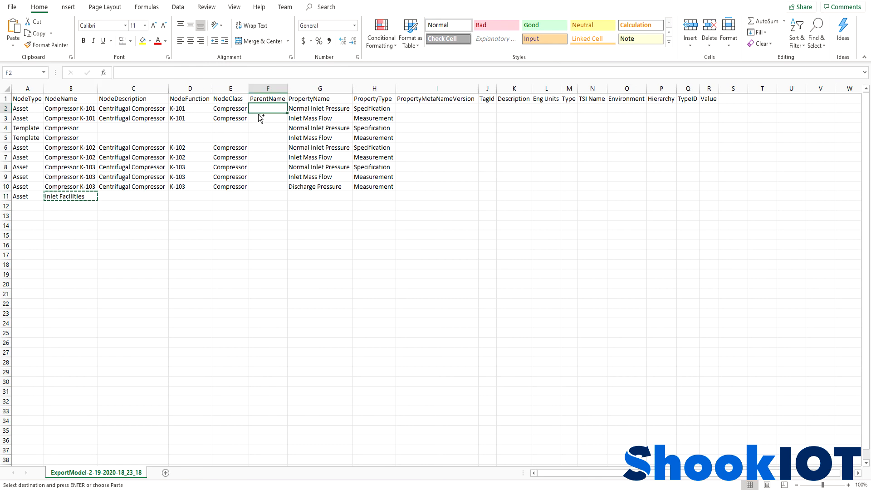
pyautogui.click(257, 118)
pyautogui.hotkey('ctrl', 'v')
pyautogui.moveTo(258, 148); pyautogui.dragTo(256, 185)
pyautogui.hotkey('ctrl', 'v')
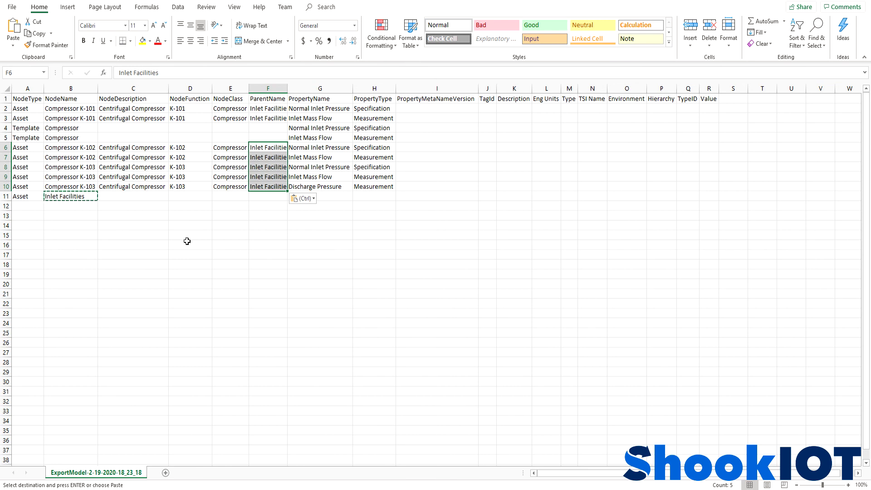
# Step: Fit the width of the ParentName column to its contents and clear the copy selection
pyautogui.doubleClick(288, 88)
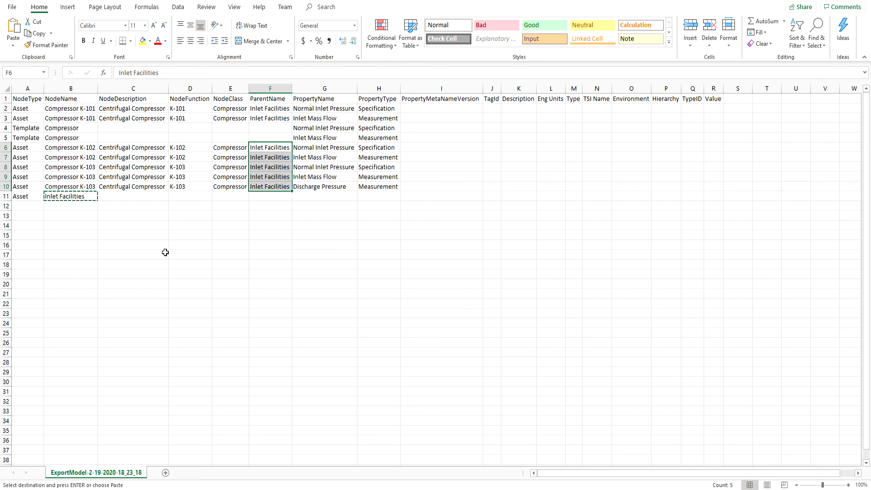
pyautogui.click(152, 278)
pyautogui.press('Escape')
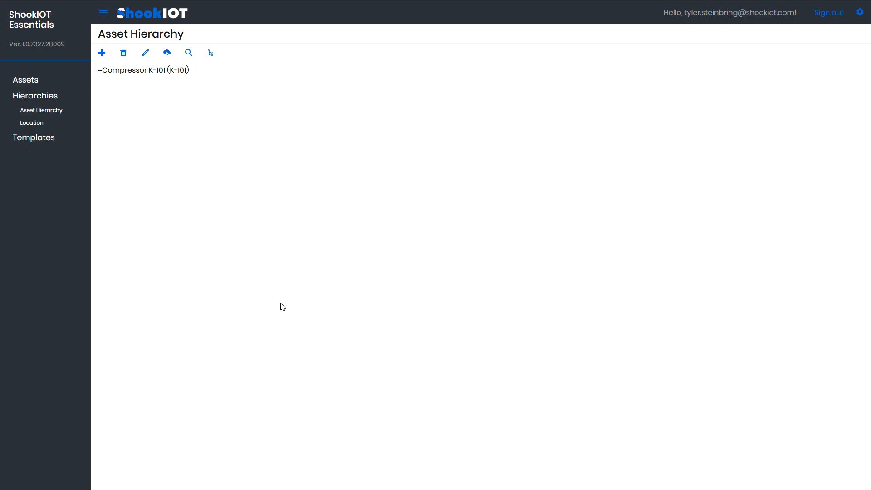
# Step: In the Asset Hierarchy of ShookIOT Essentials, import the edited CSV file ExportModel-2-19-2020-18_23_18.csv
pyautogui.click(56, 114)
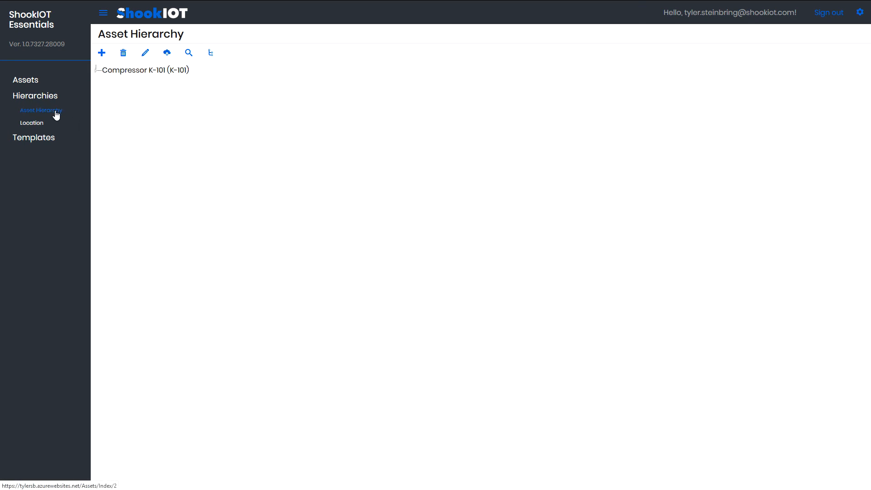
pyautogui.click(165, 56)
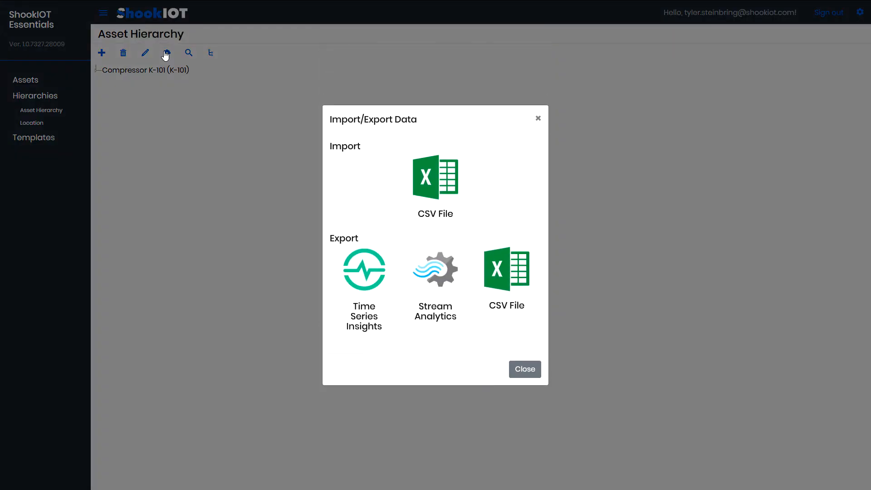
pyautogui.click(437, 167)
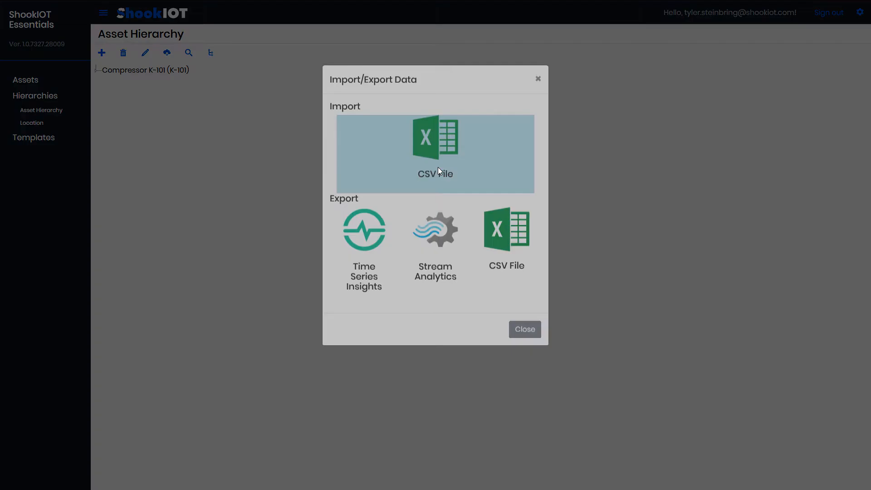
pyautogui.click(360, 251)
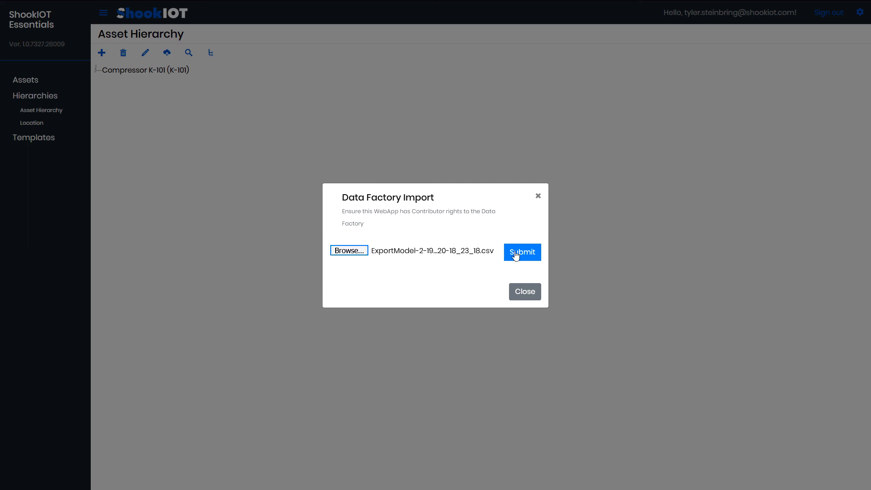
pyautogui.click(538, 254)
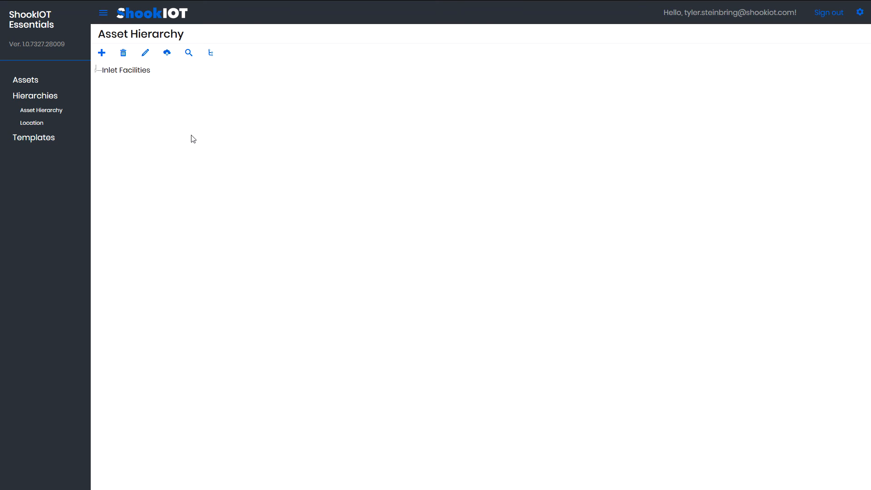
# Step: Expand Inlet Facilities and examine the properties of Compressor K-101, K-102 and K-103 one by one
pyautogui.click(97, 73)
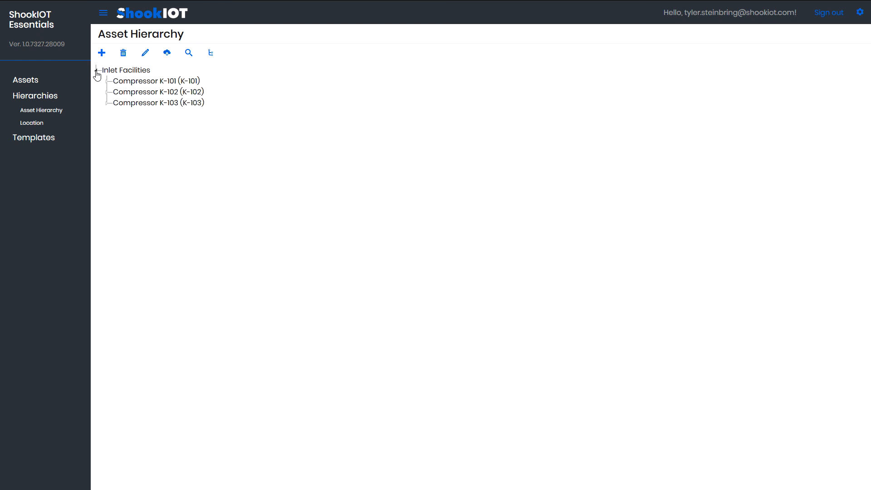
pyautogui.click(135, 83)
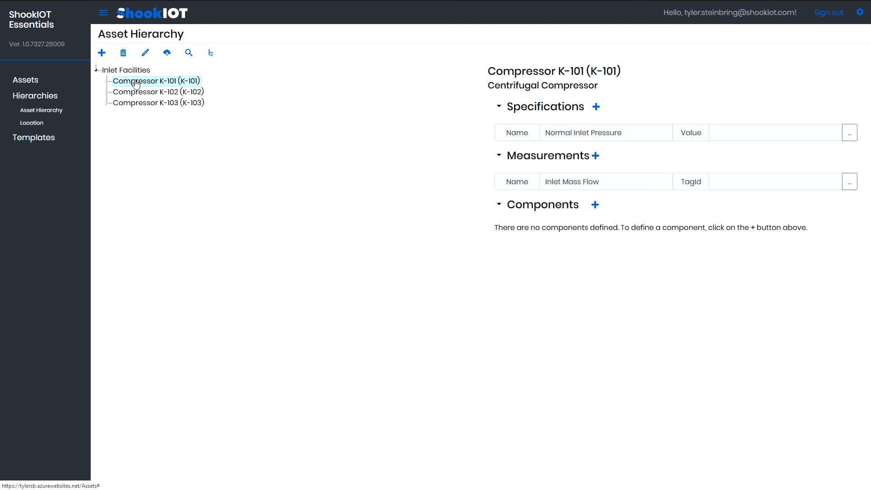
pyautogui.click(133, 93)
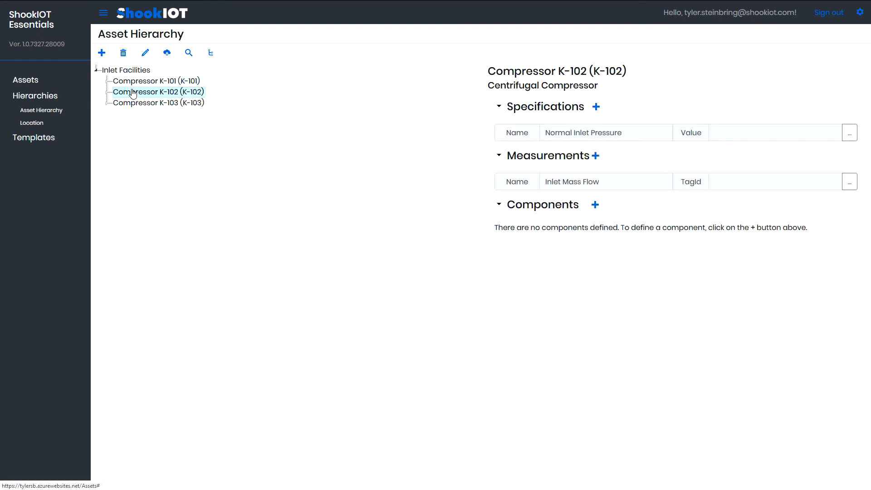
pyautogui.click(140, 108)
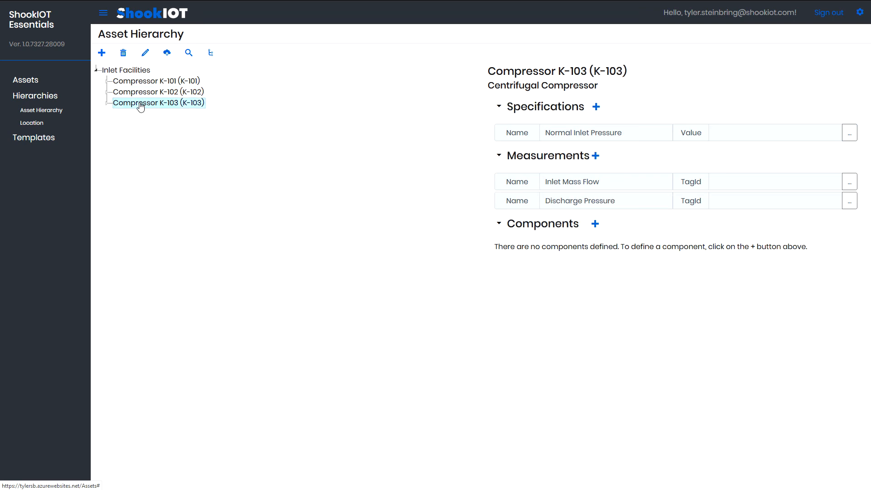